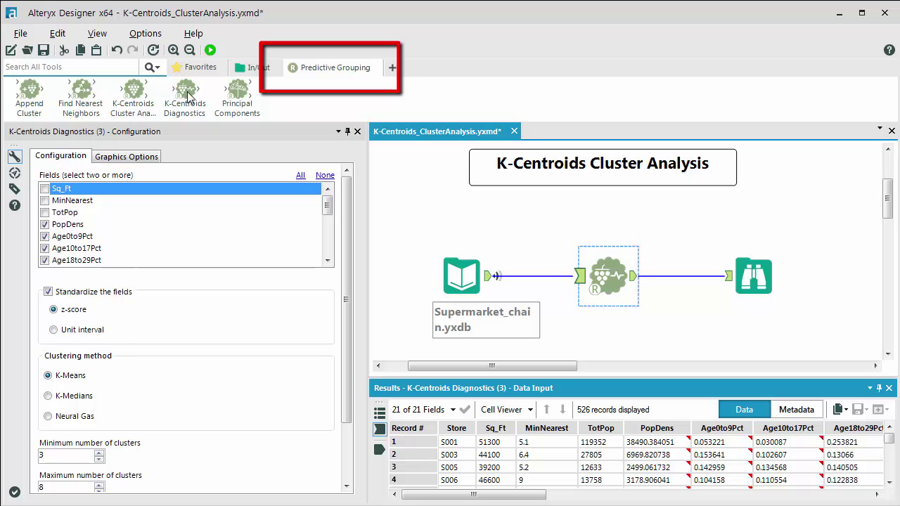
Float the Input Data results in a large window and scroll through the 526 supermarket store records.
mouse_move(189, 90)
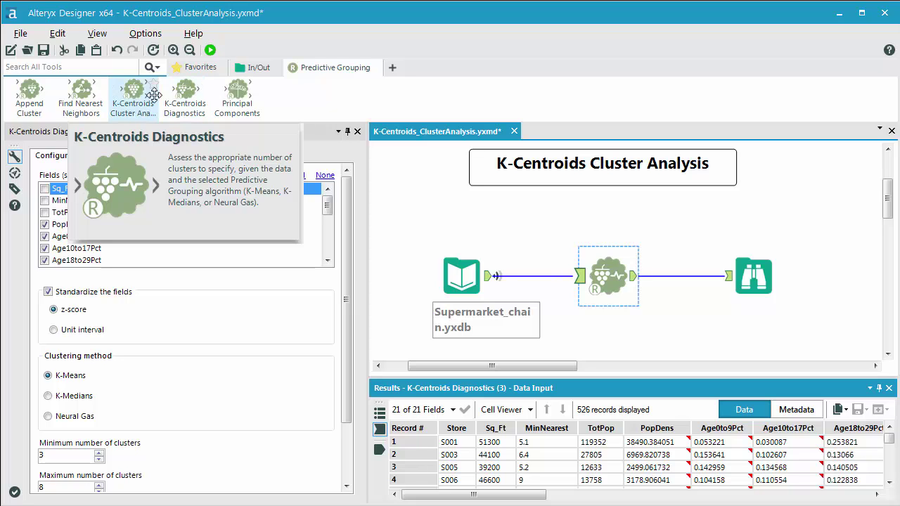
left_click_drag(145, 90, 47, 98)
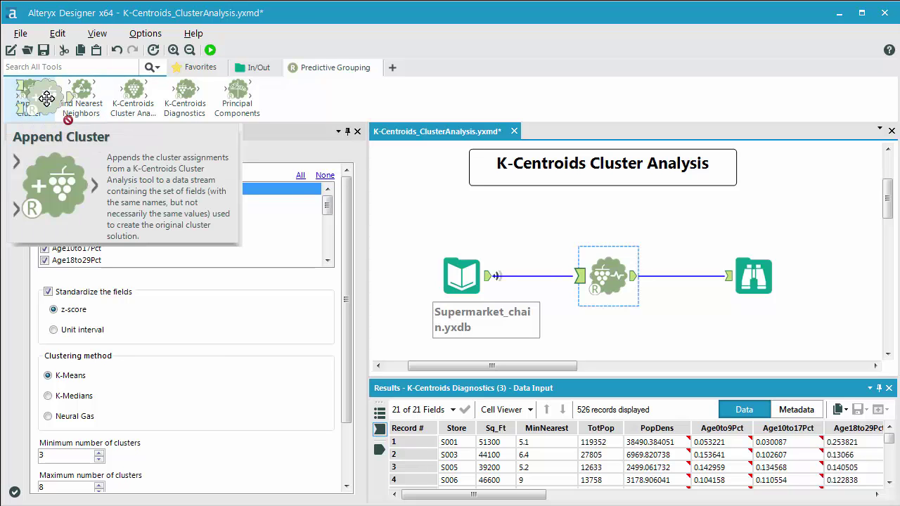
left_click_drag(47, 98, 51, 97)
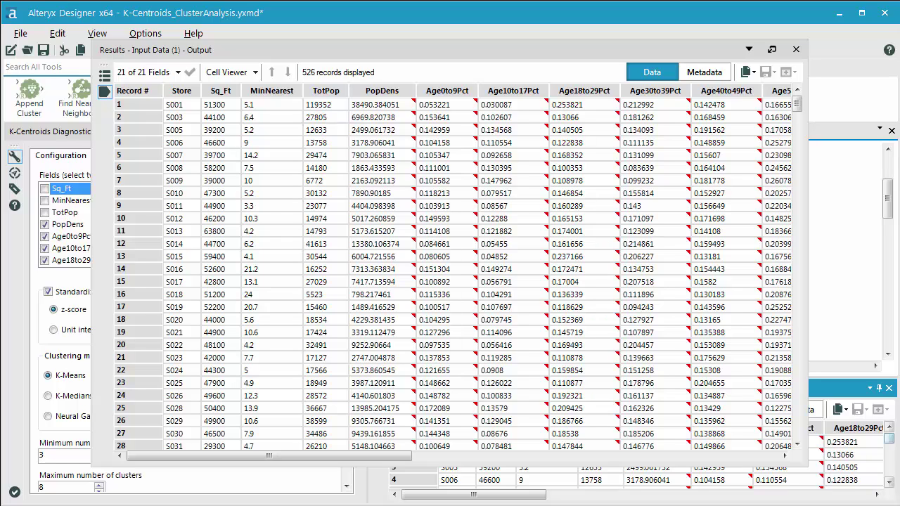
scroll(640, 464, "down", 20)
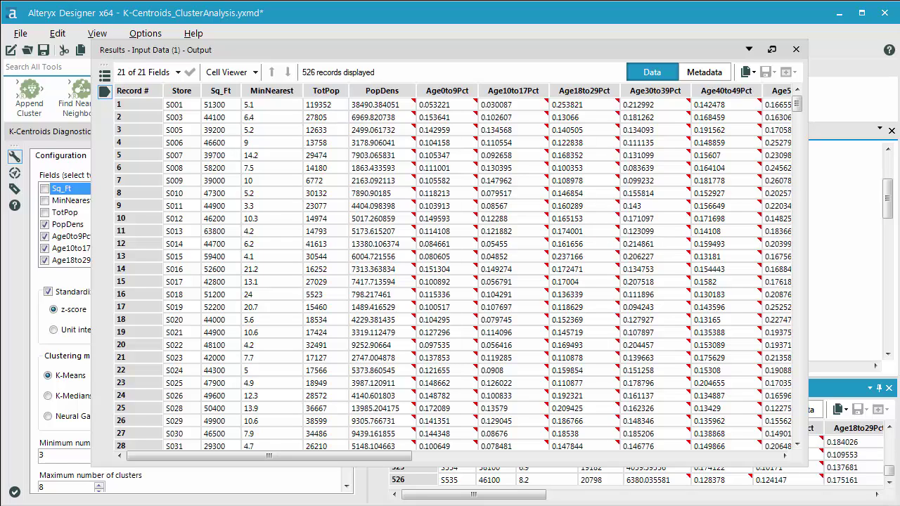
left_click_drag(509, 495, 857, 504)
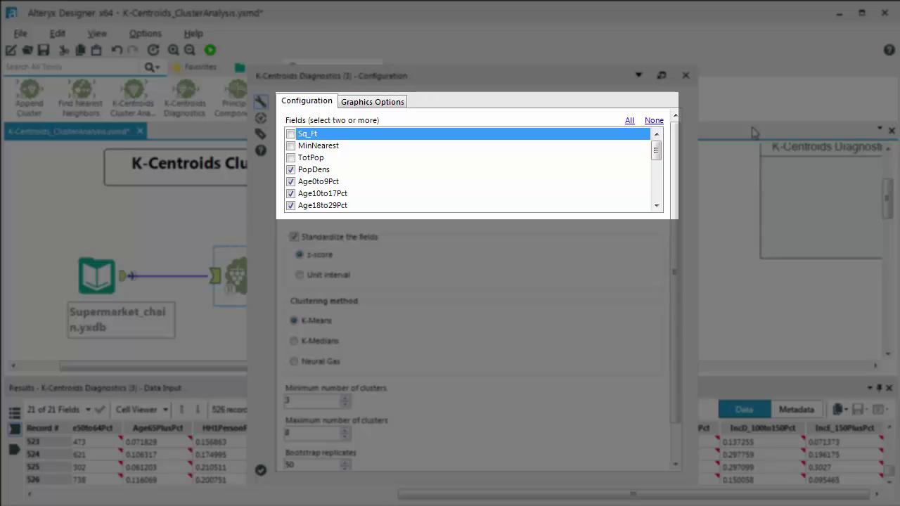
Scroll through the checked Diagnostics fields and K-Means 3–8 cluster settings, then dock the configuration.
left_click(656, 205)
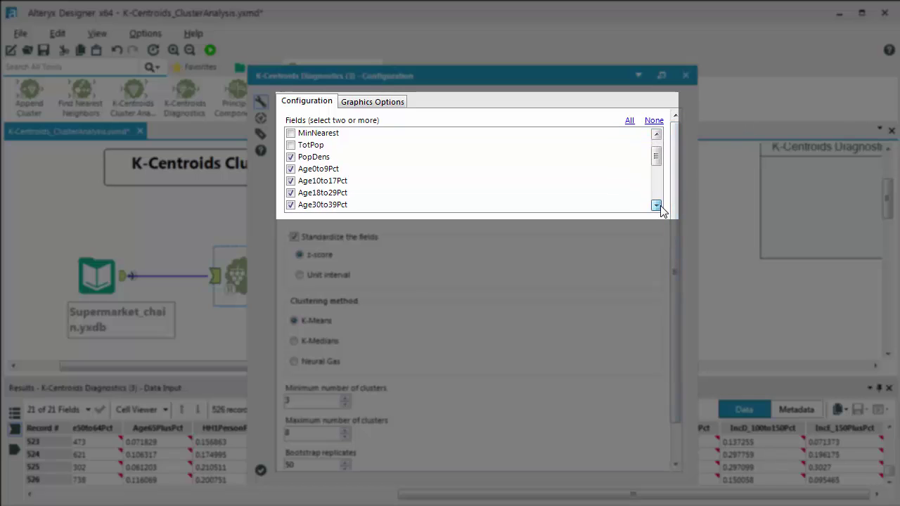
left_click(656, 205)
left_click(656, 205)
left_click(656, 205)
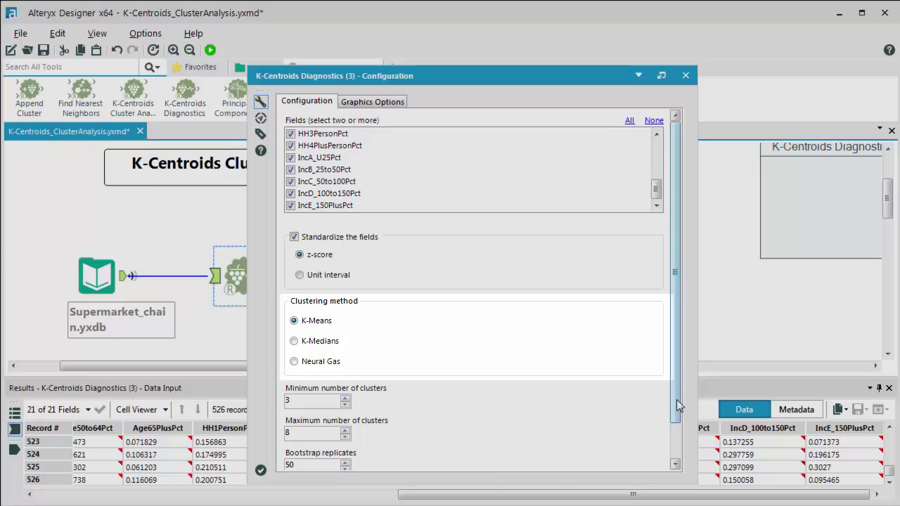
scroll(675, 417, "down", 1)
left_click_drag(675, 417, 675, 456)
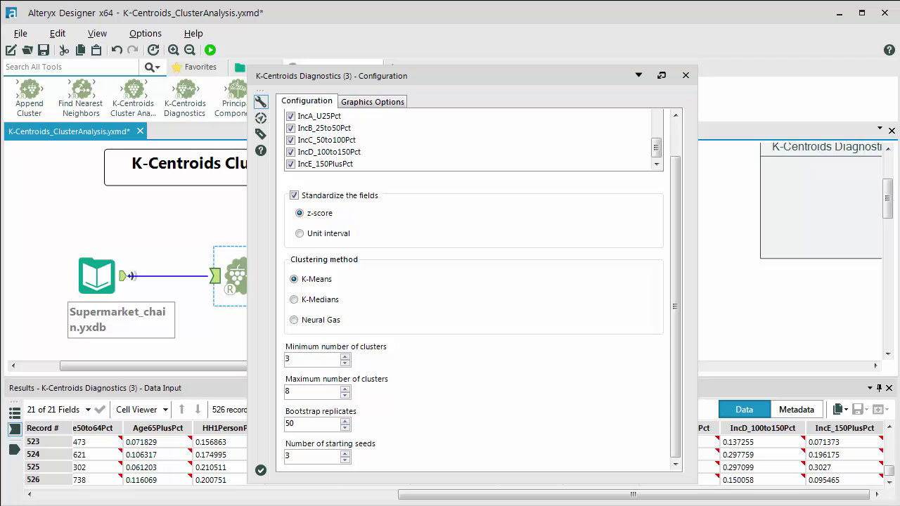
left_click(662, 75)
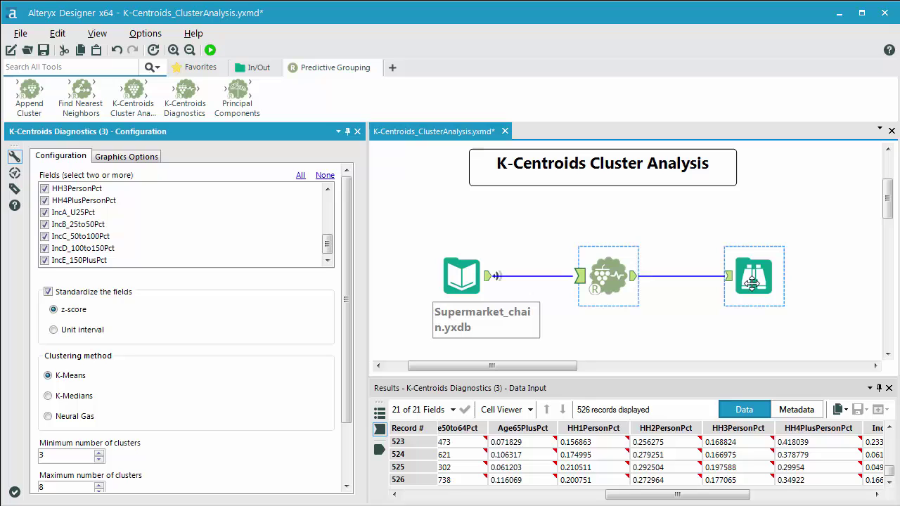
Float the Browse tool's Cluster Assessment Report and widen it to show clusters 3 through 8.
left_click(757, 276)
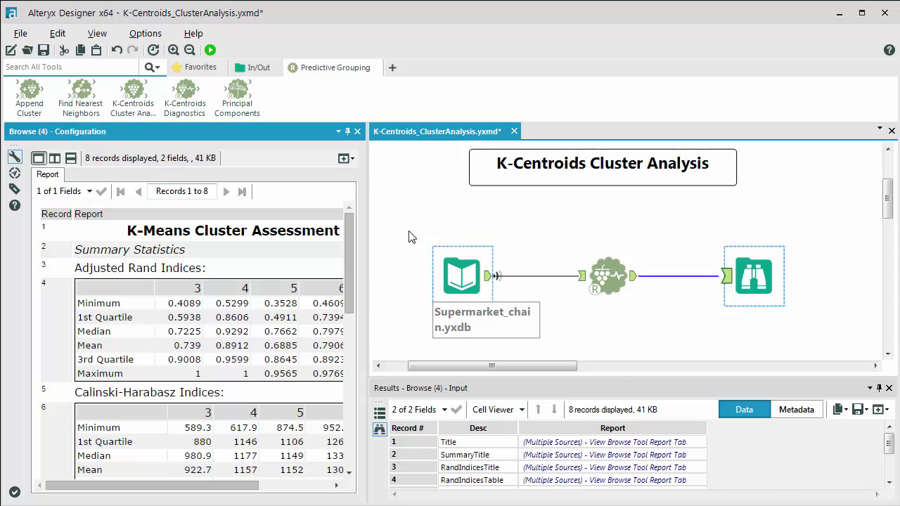
left_click_drag(254, 132, 459, 37)
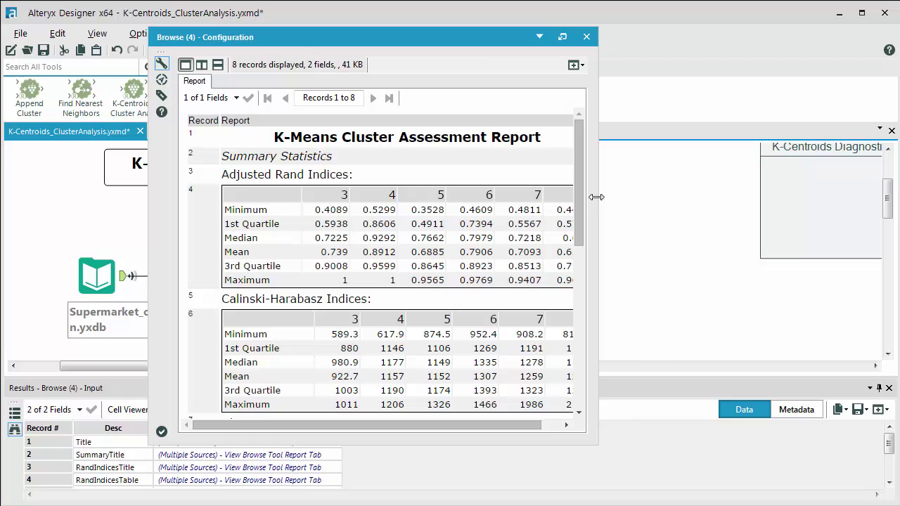
left_click_drag(596, 201, 729, 204)
left_click_drag(796, 205, 846, 199)
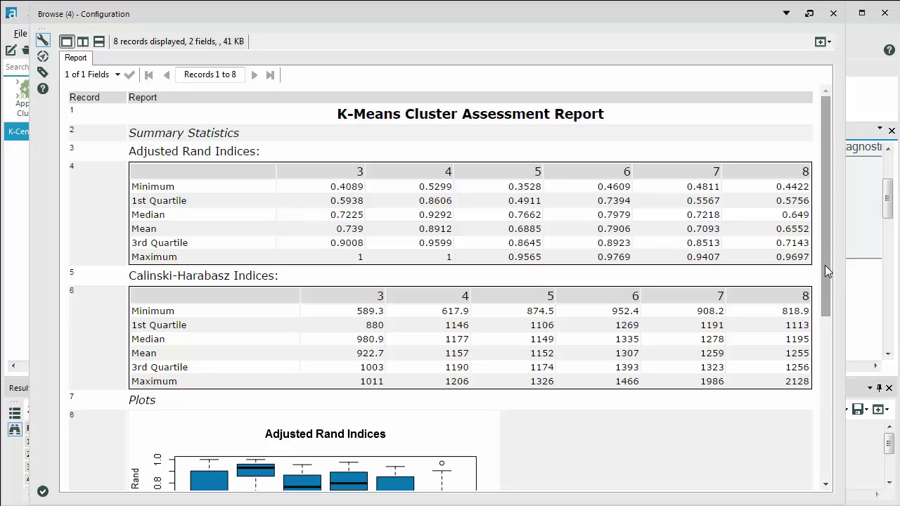
Scroll the report down to the Adjusted Rand and Calinski-Harabasz box plots for 3–8 clusters.
left_click_drag(825, 265, 799, 444)
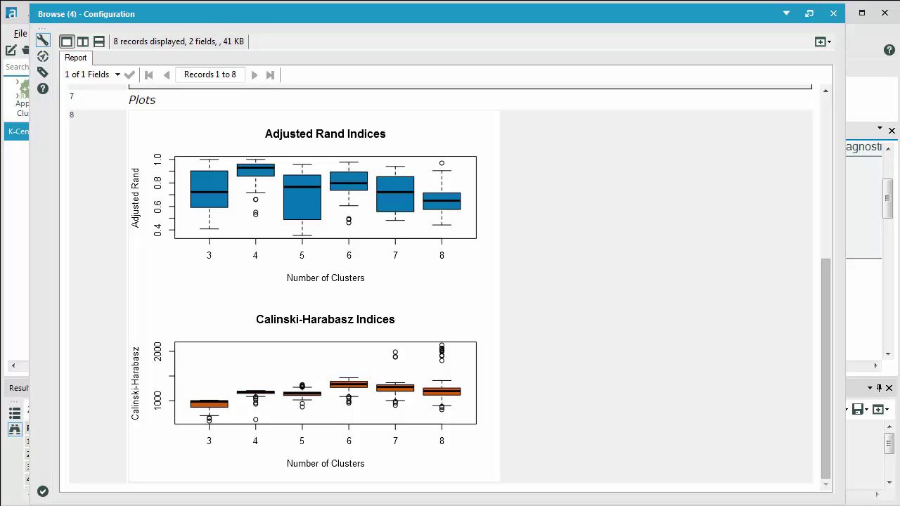
Dock the report window and set the K-Centroids Diagnostics tool container to Disabled.
left_click(810, 13)
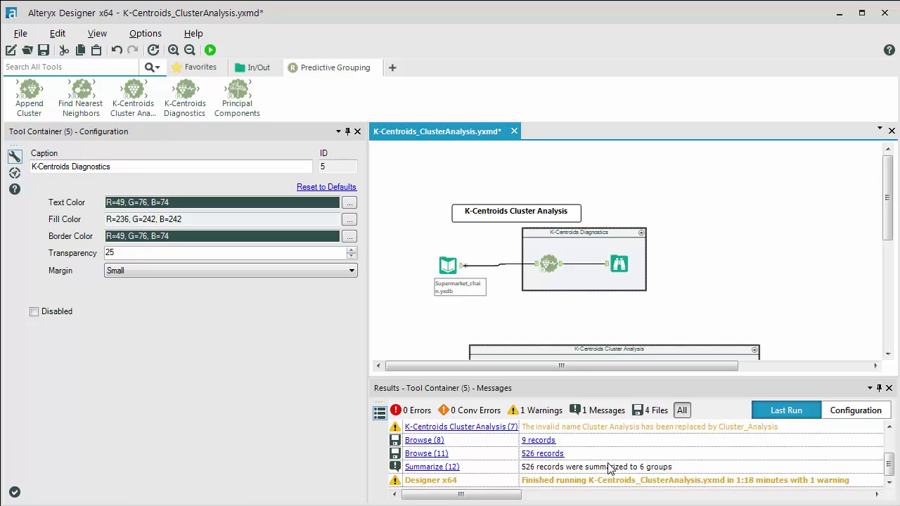
left_click(34, 312)
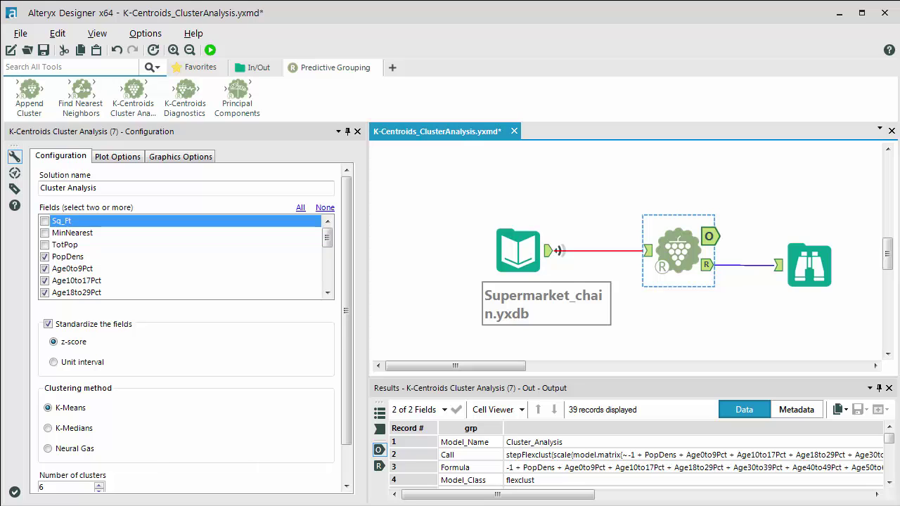
Check the 6 clusters and 10 starting seeds, then view the cluster tool's Plot Options.
scroll(186, 316, "down", 2)
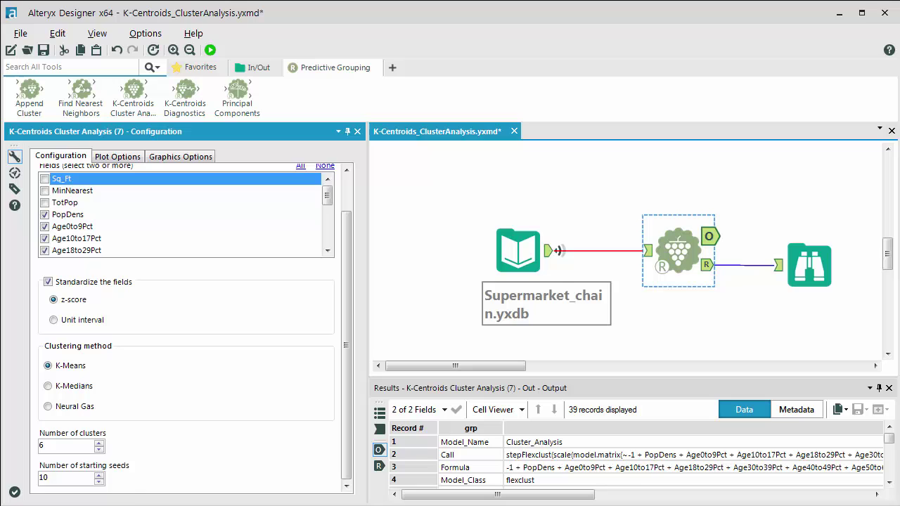
left_click(116, 157)
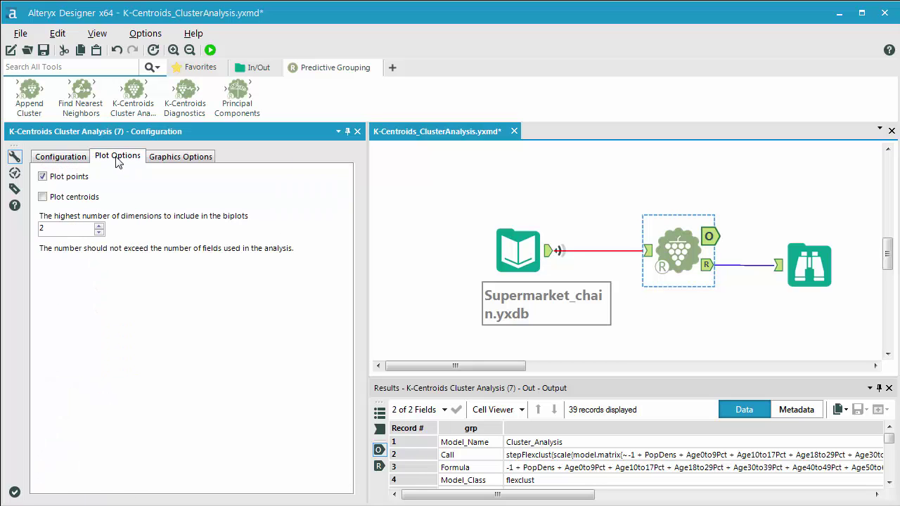
Review the Graphics Options size and resolution, then float the model output results window.
left_click(172, 159)
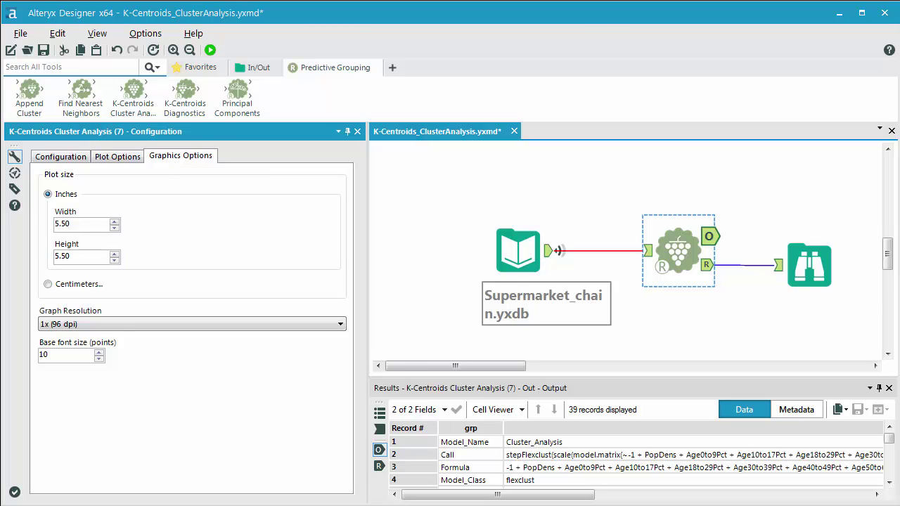
left_click_drag(662, 386, 477, 156)
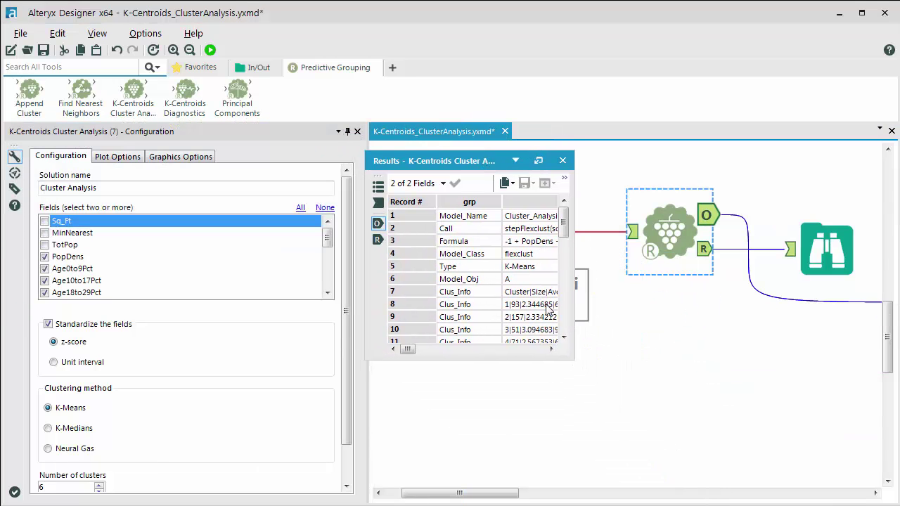
Enlarge the results to read all 39 model records, dock them, and show the R report output.
left_click_drag(574, 360, 865, 497)
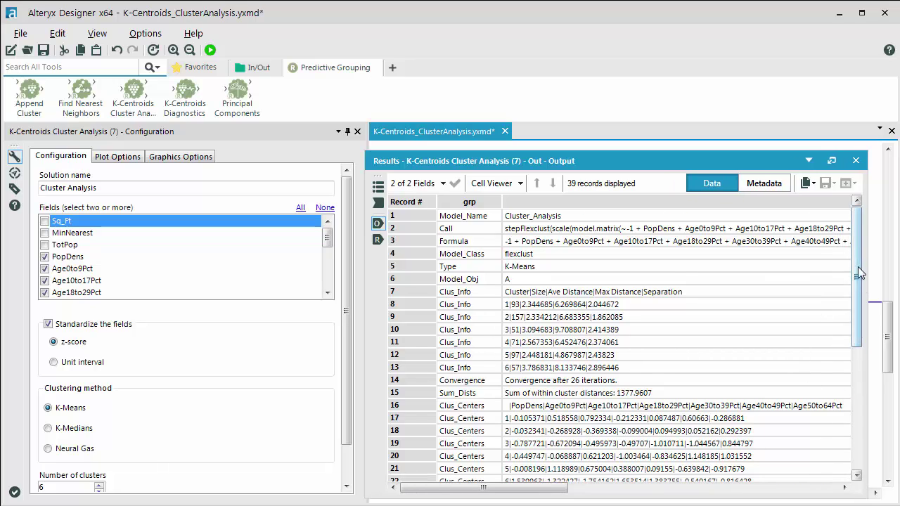
left_click_drag(859, 272, 874, 422)
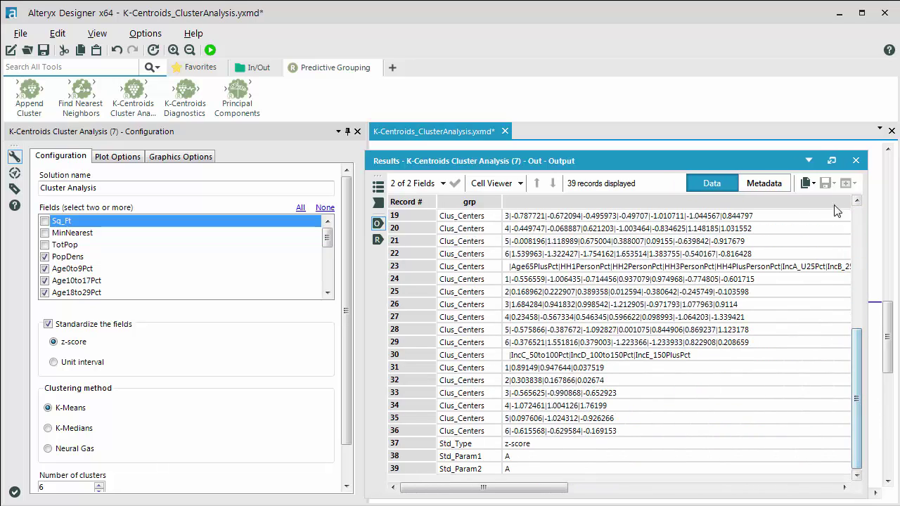
left_click(832, 160)
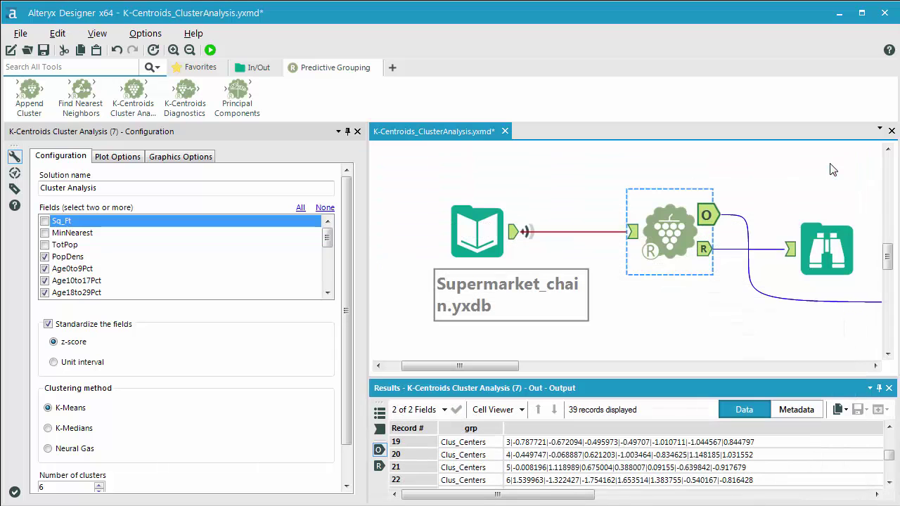
left_click(706, 252)
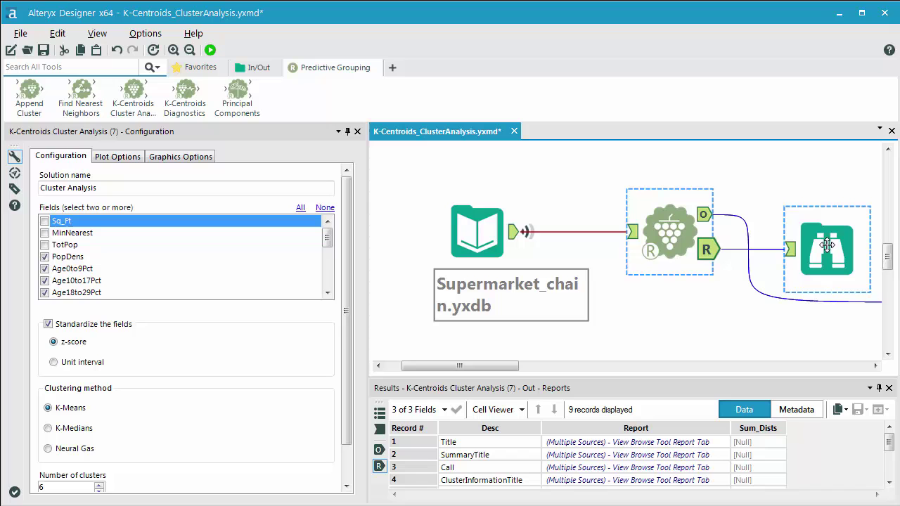
Float and widen the K-Means summary report, scroll to its principal-component plot, then dock it.
left_click(826, 244)
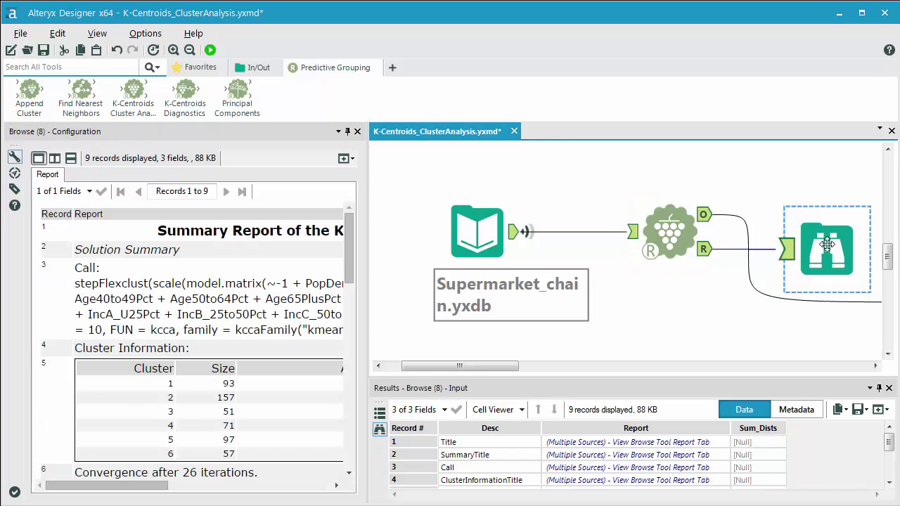
left_click_drag(265, 131, 402, 34)
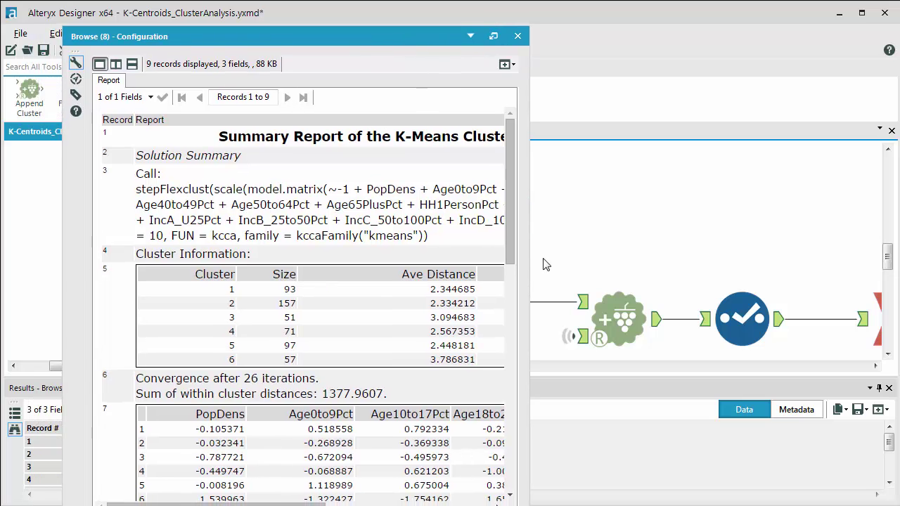
left_click_drag(531, 248, 879, 229)
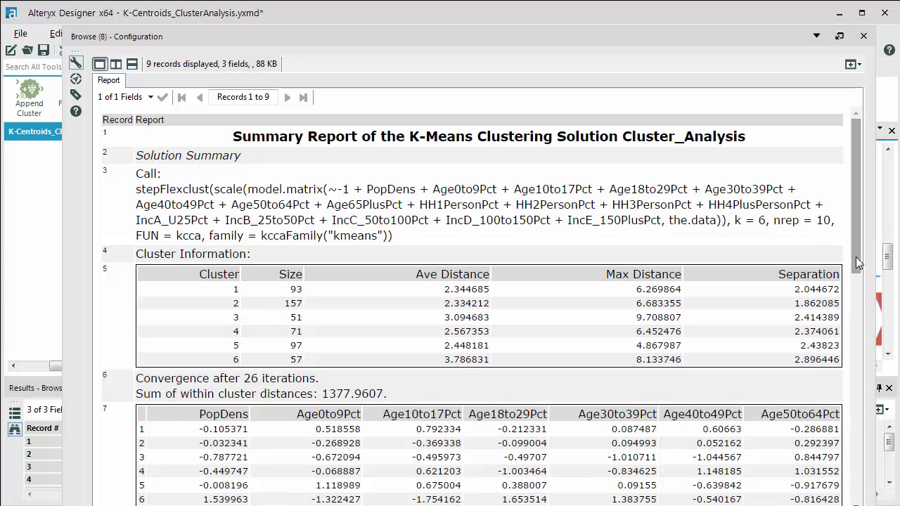
left_click_drag(856, 256, 830, 505)
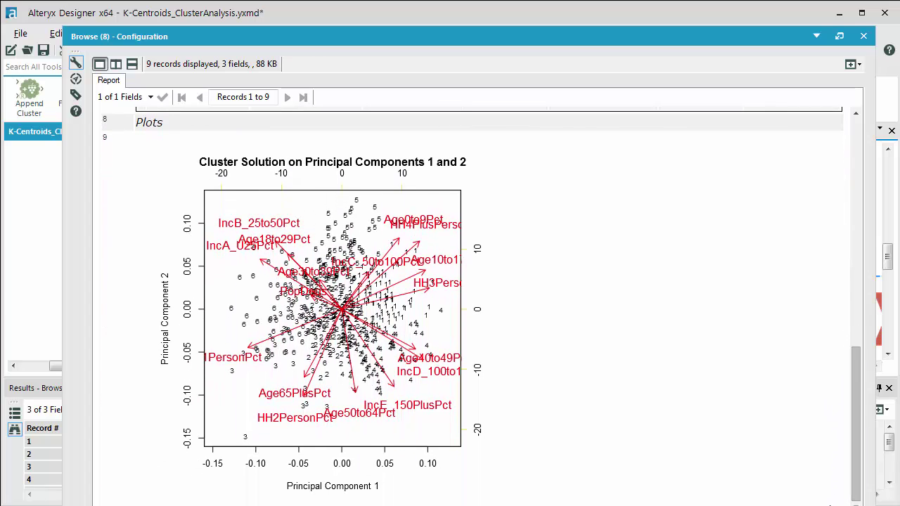
left_click(845, 36)
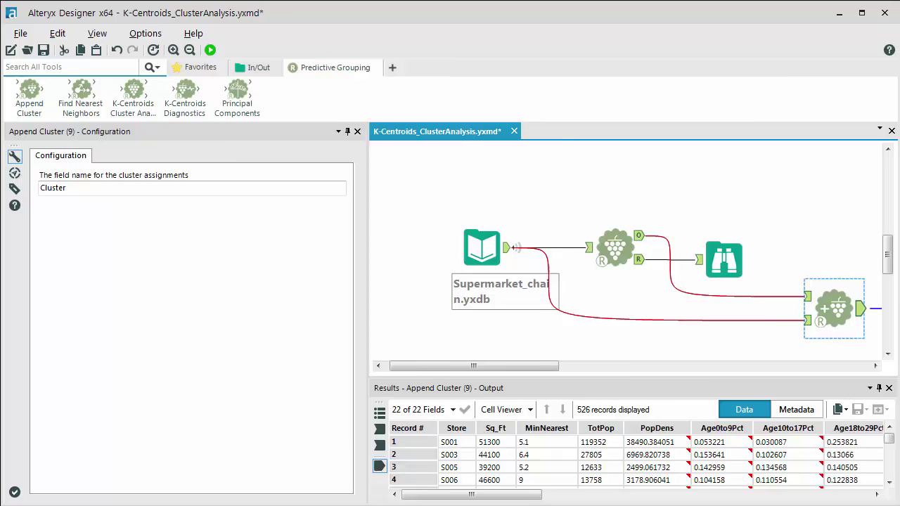
Enlarge the Append Cluster output to show each store's Cluster number (1–6) in the last column.
double_click(436, 388)
Scroll the Append Cluster results grid to show each store's Cluster value from 1 to 6.
left_click_drag(394, 442, 808, 465)
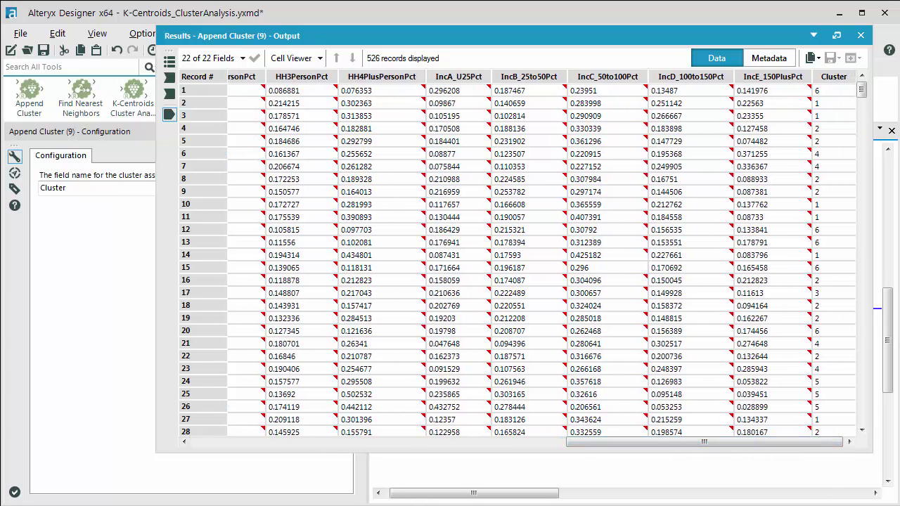